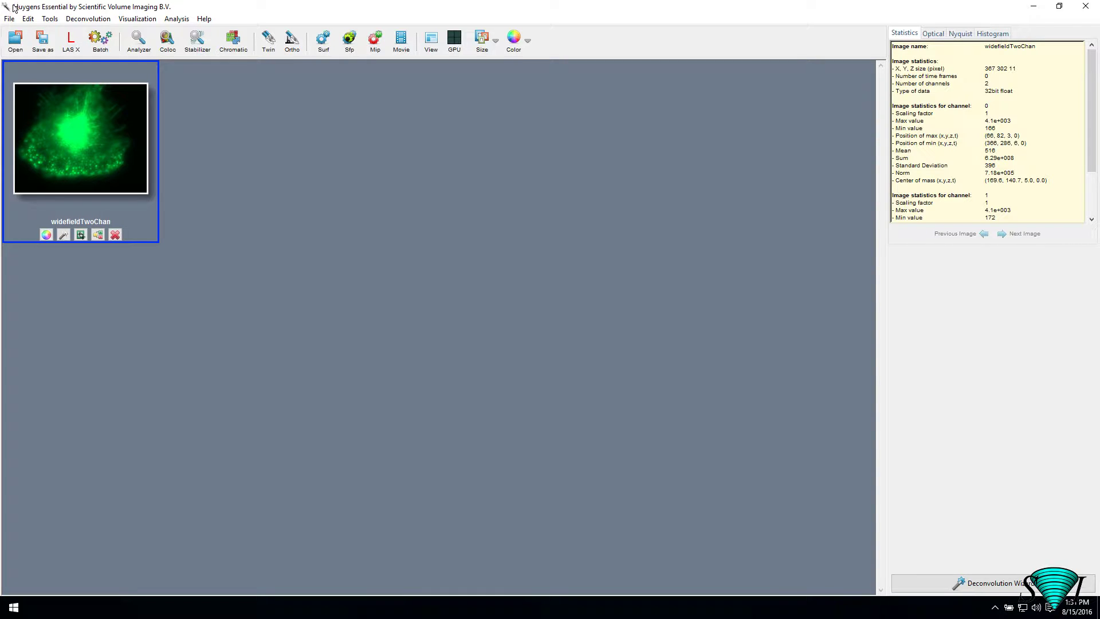
Switch the widefieldTwoChan thumbnail to Global colour mode so the channels show red and green
left_click(47, 235)
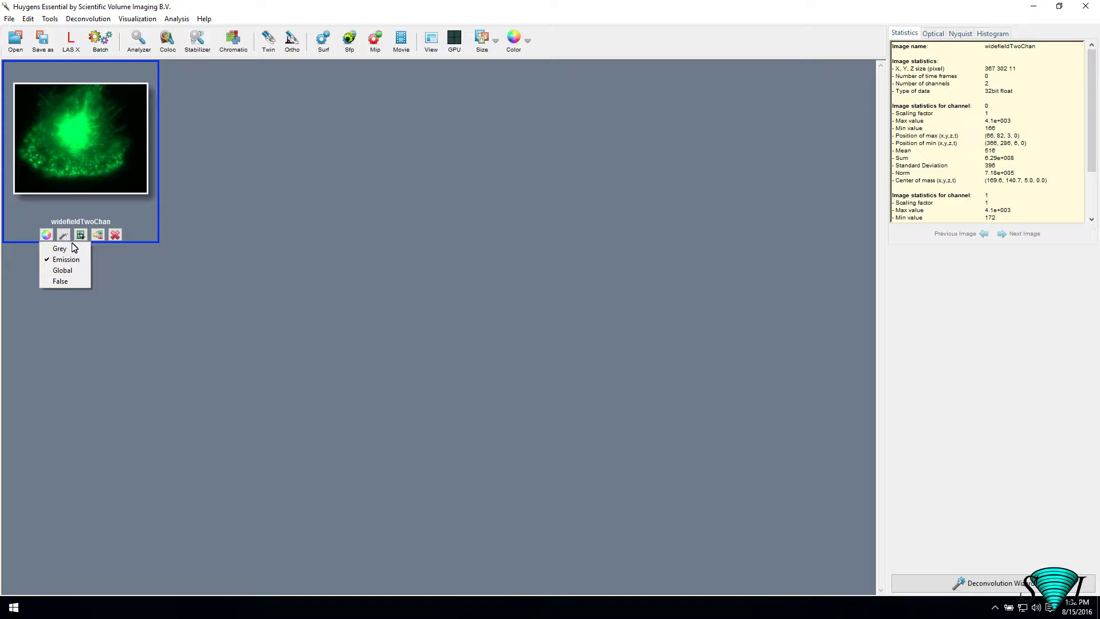
left_click(63, 271)
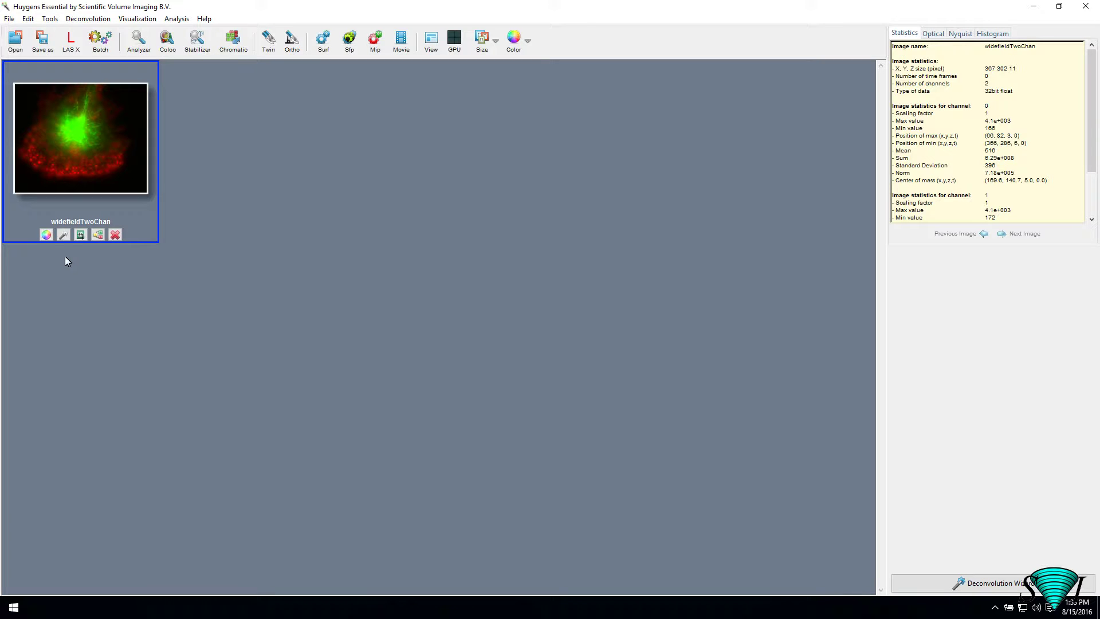
right_click(52, 127)
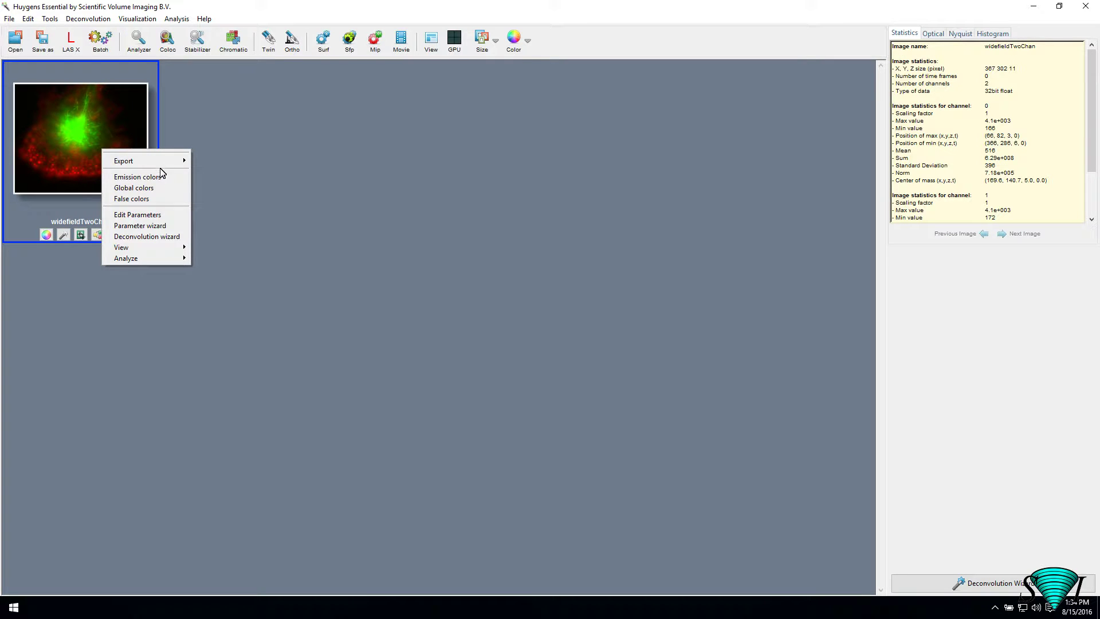
left_click(174, 216)
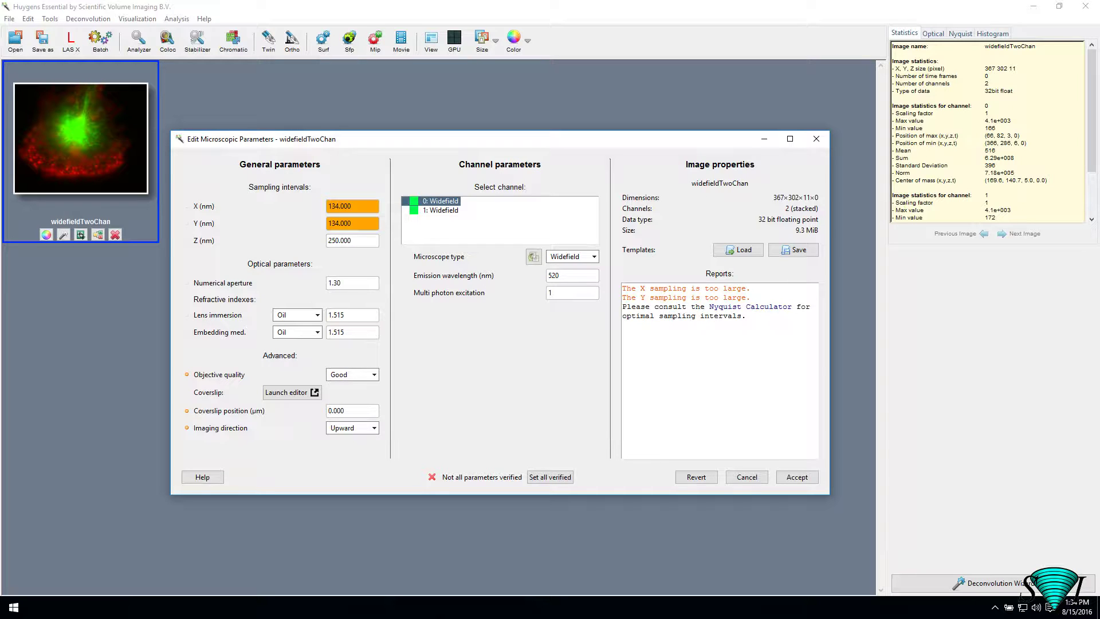
key("Escape")
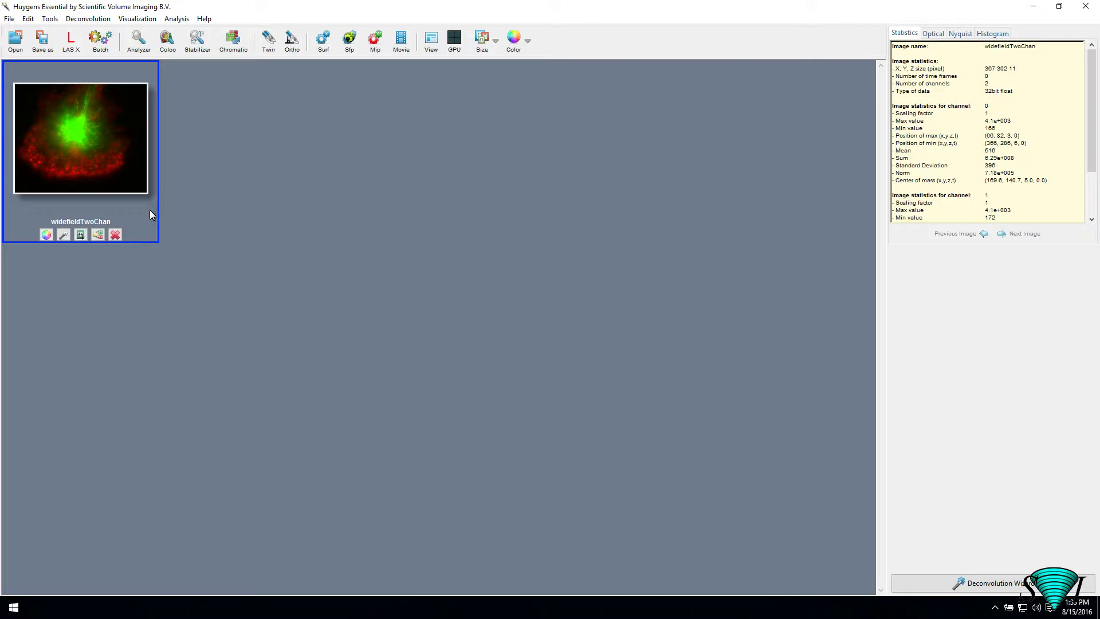
Check the Deconvolution menu, then launch the Deconvolution Wizard for widefieldTwoChan
left_click(105, 20)
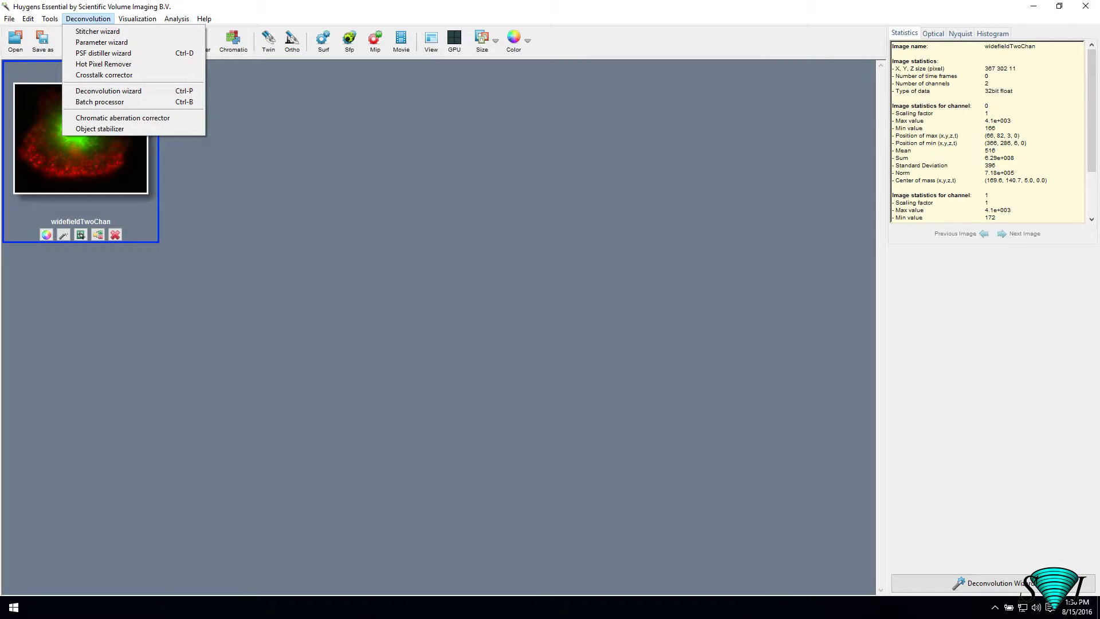
left_click(105, 22)
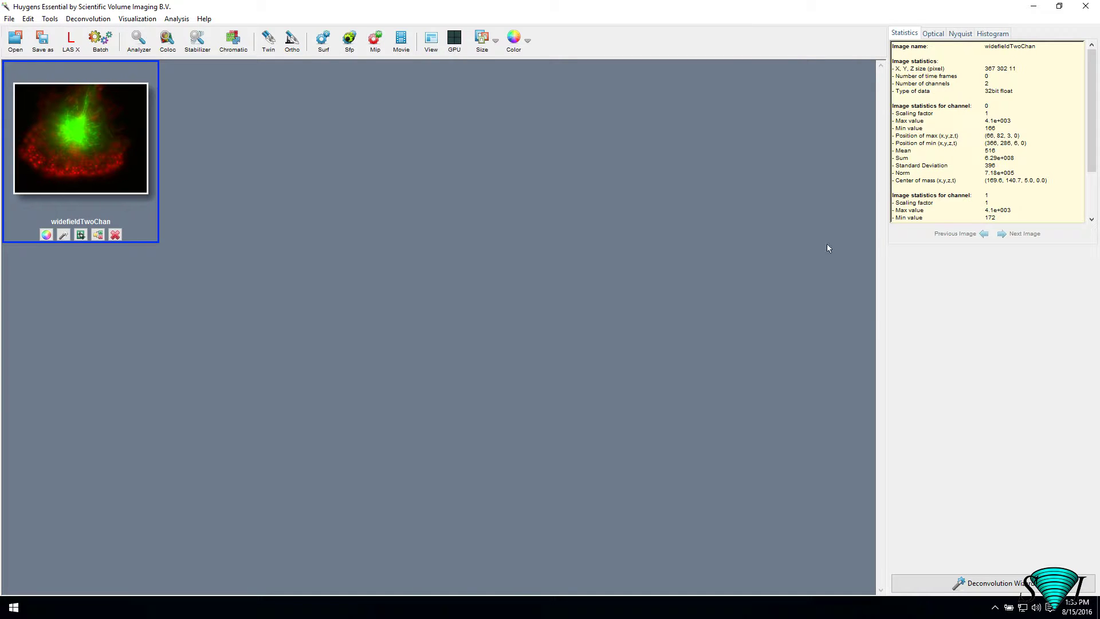
left_click(940, 585)
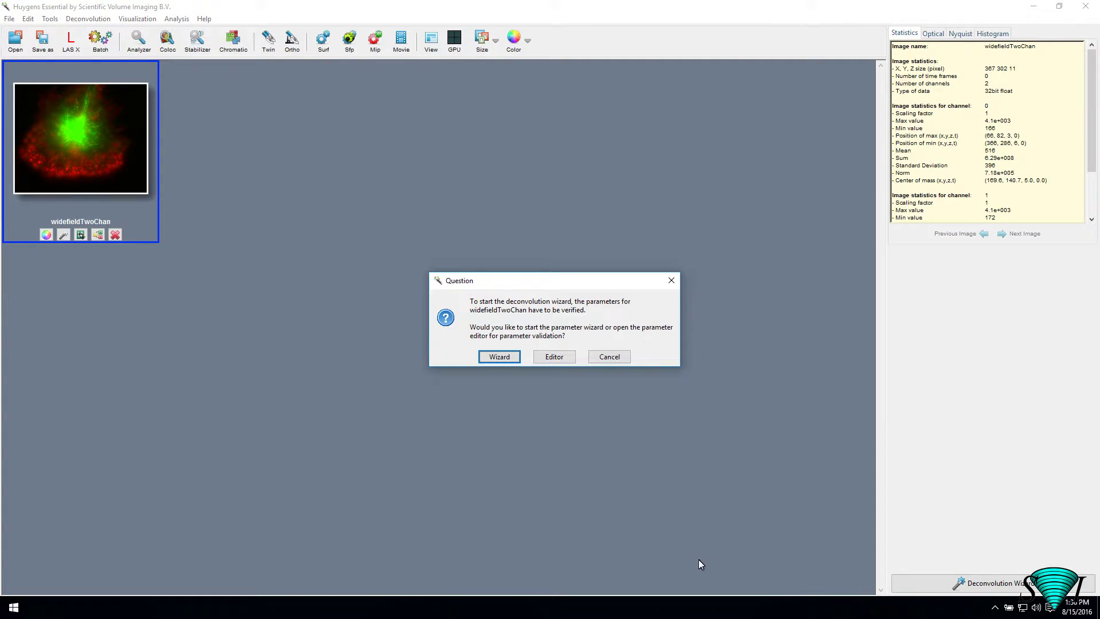
Verify parameters via the Wizard and advance past the welcome page to the optical parameters
left_click(505, 357)
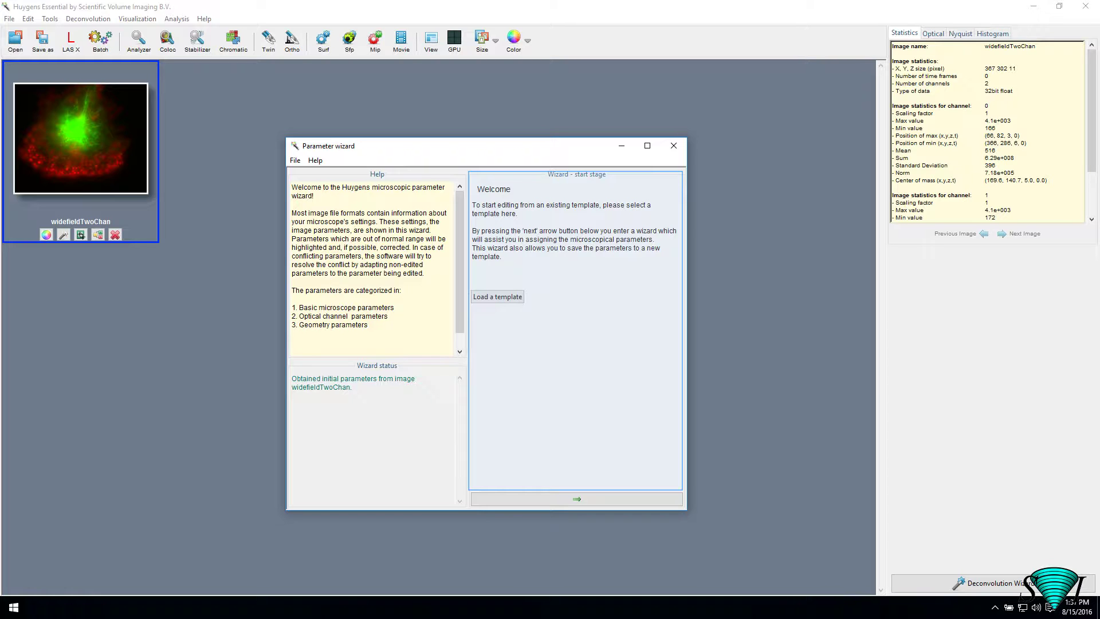
left_click(576, 499)
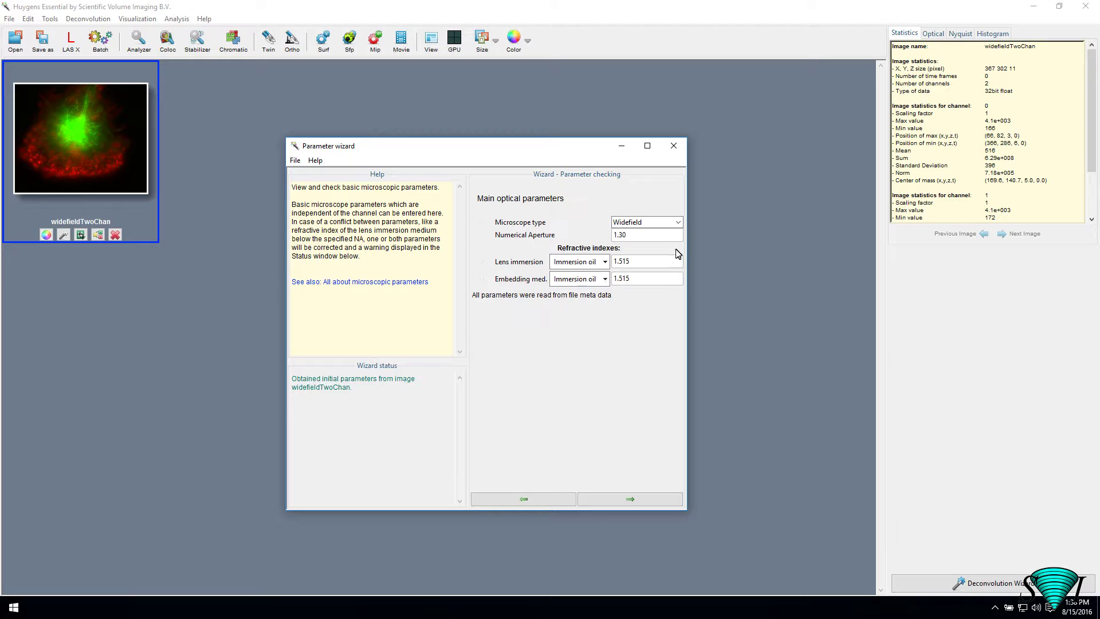
Keep microscope type Widefield and lens immersion Immersion oil, then proceed to channel selection
left_click(678, 223)
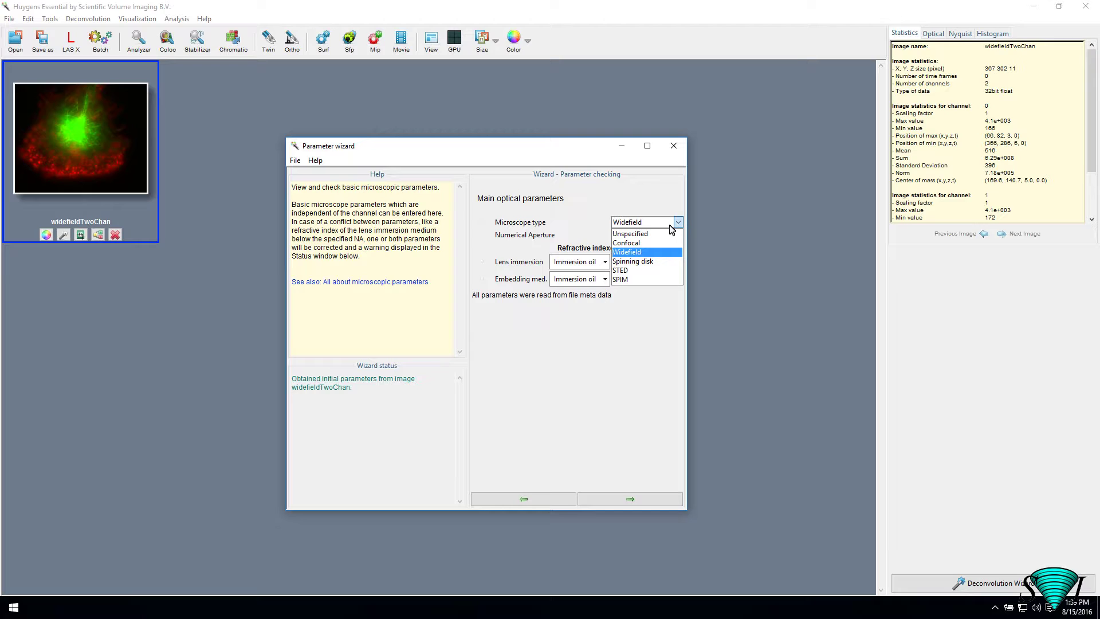
left_click(664, 256)
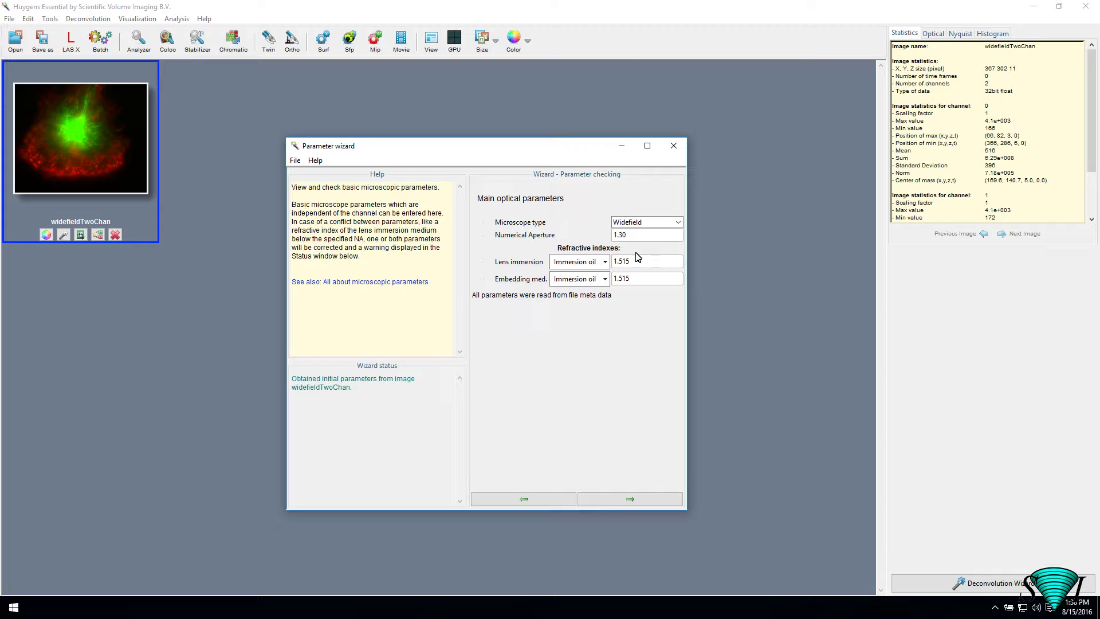
left_click(604, 262)
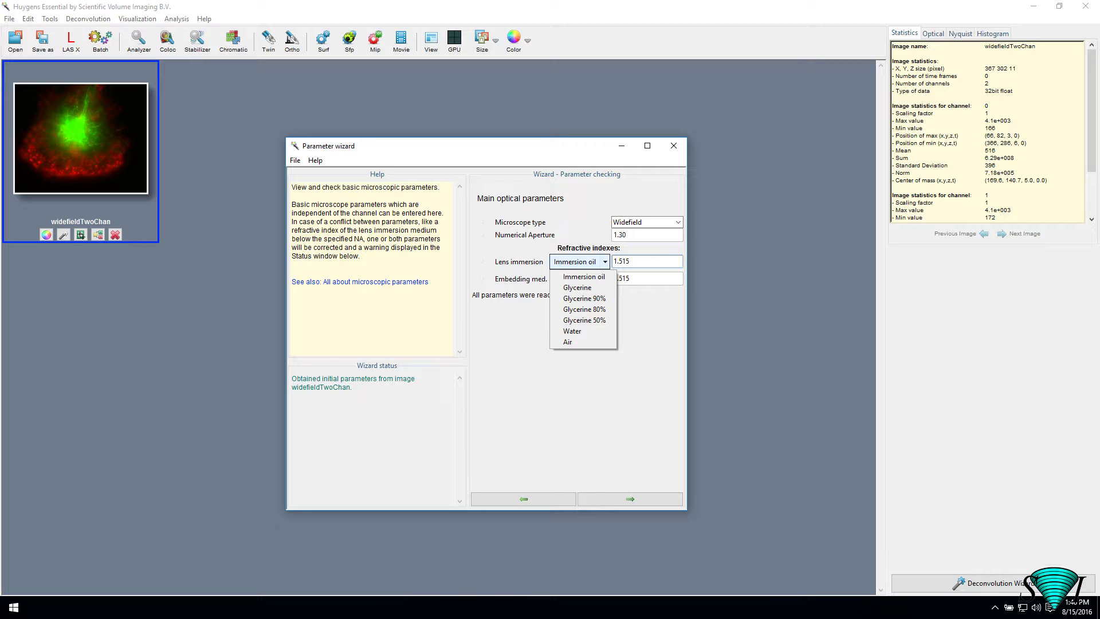
left_click(604, 263)
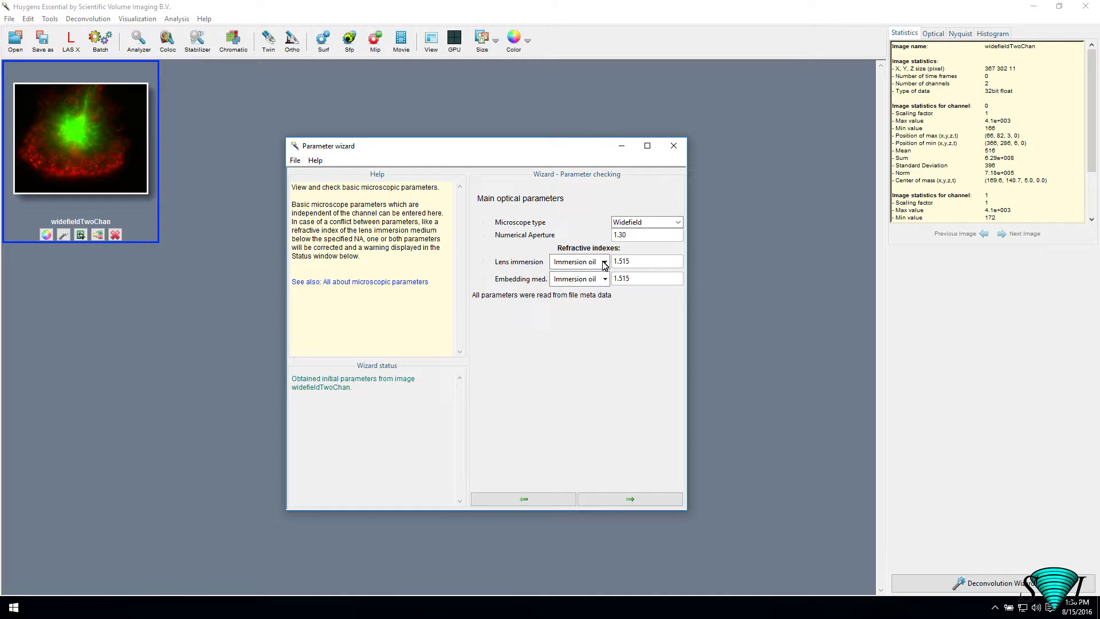
left_click(641, 500)
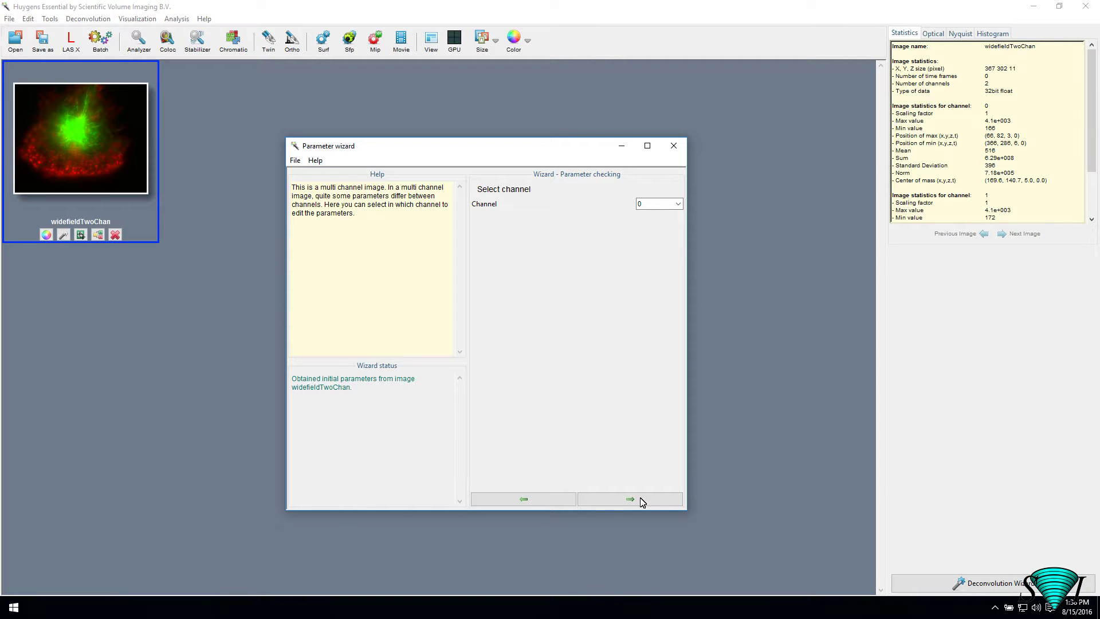
Select channel 0 for editing and show its parameters
left_click(679, 205)
left_click(660, 221)
left_click(647, 502)
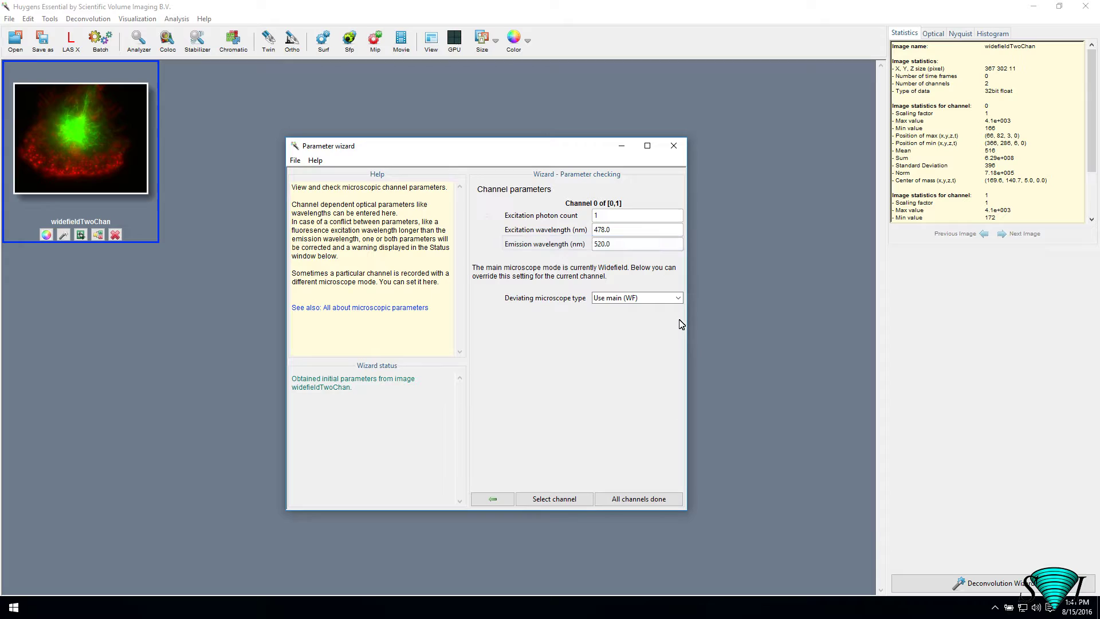
Keep channel 0's deviating microscope type as Use main, with excitation 478 nm and emission 520 nm
left_click(679, 298)
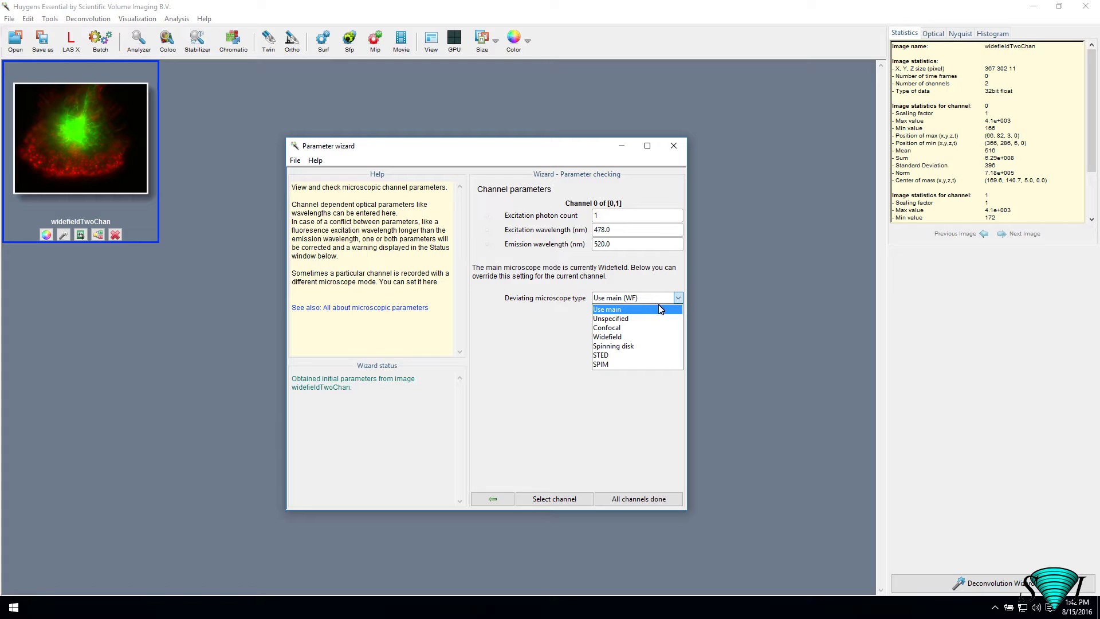
key("Escape")
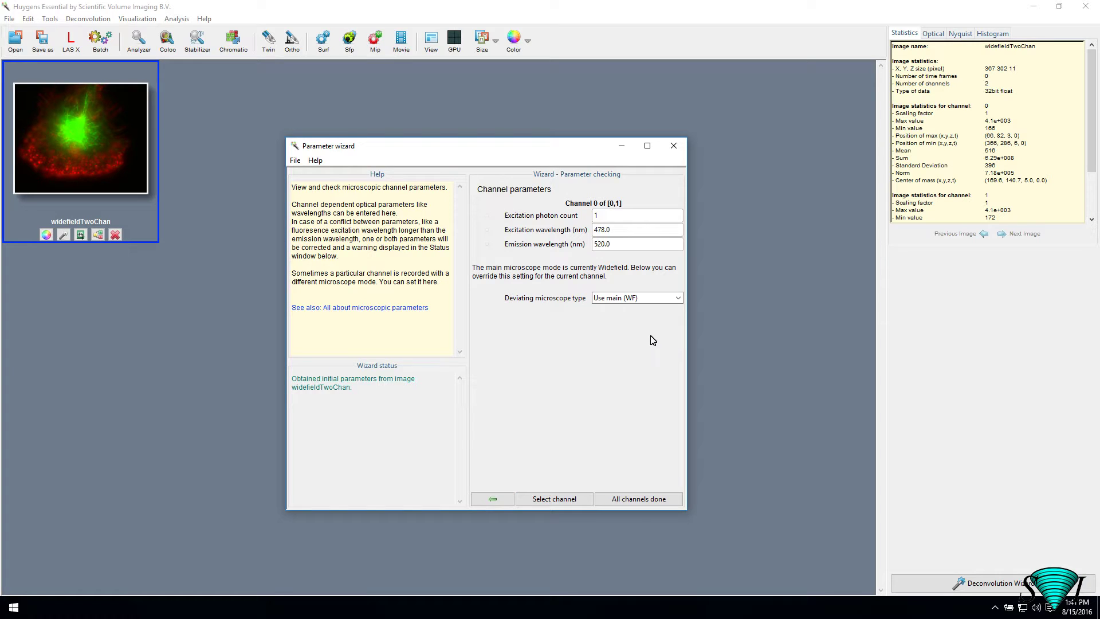
key("Tab")
key("Tab")
Finish all channels to reach sampling intervals X 300 nm, Y 300 nm, Z 20 nm
left_click(671, 498)
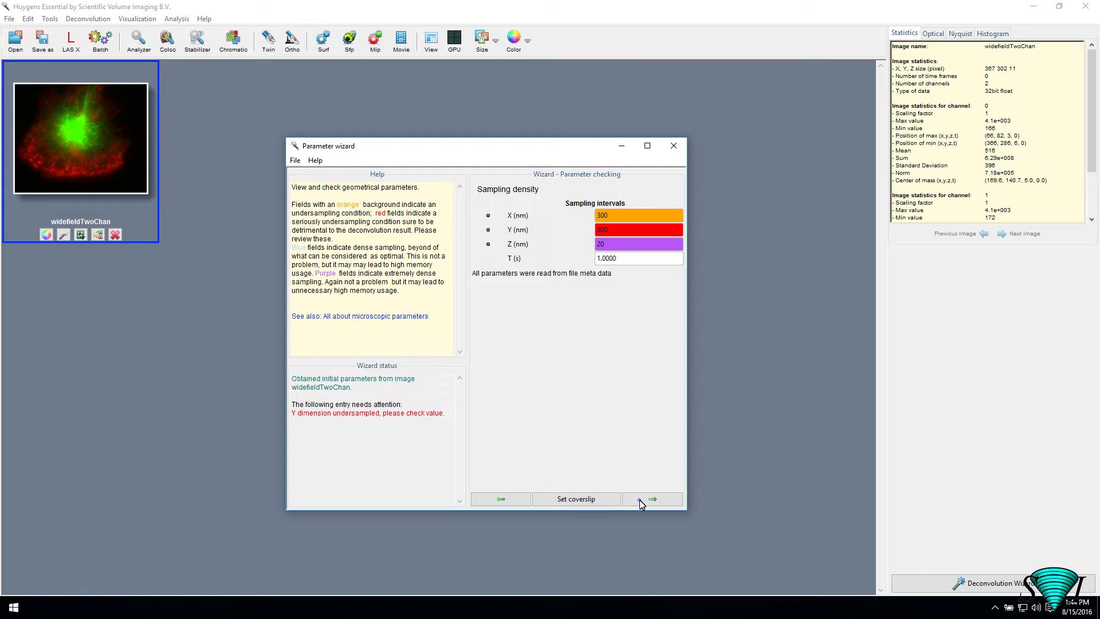
Keep coverslip position 0.500 micron, Upward light direction and Good objective quality, viewing the position editor
left_click(641, 501)
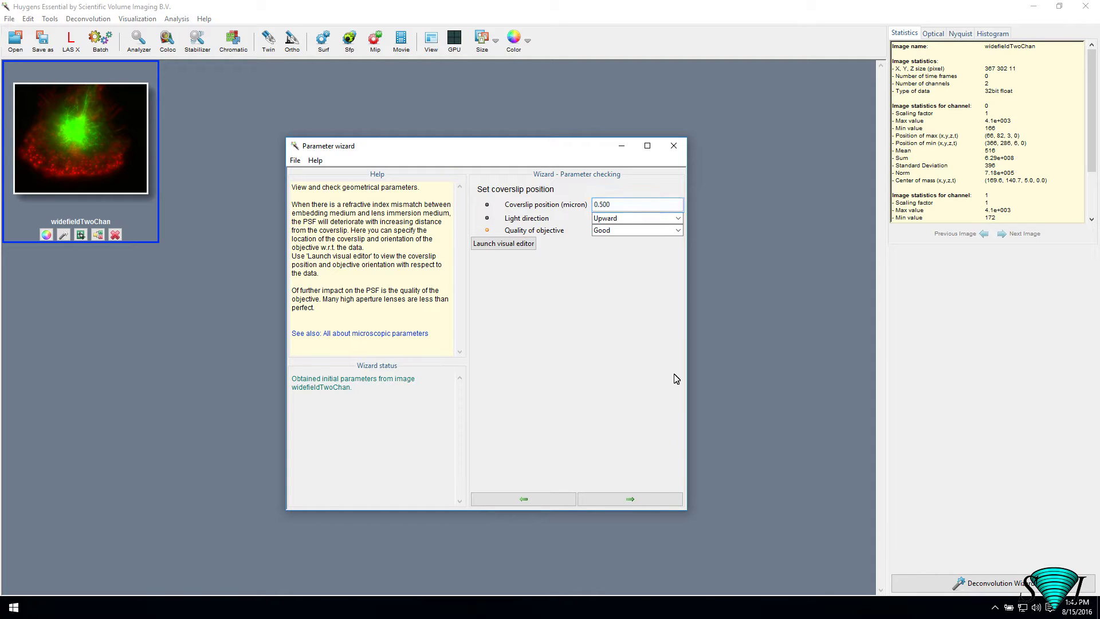
left_click(677, 219)
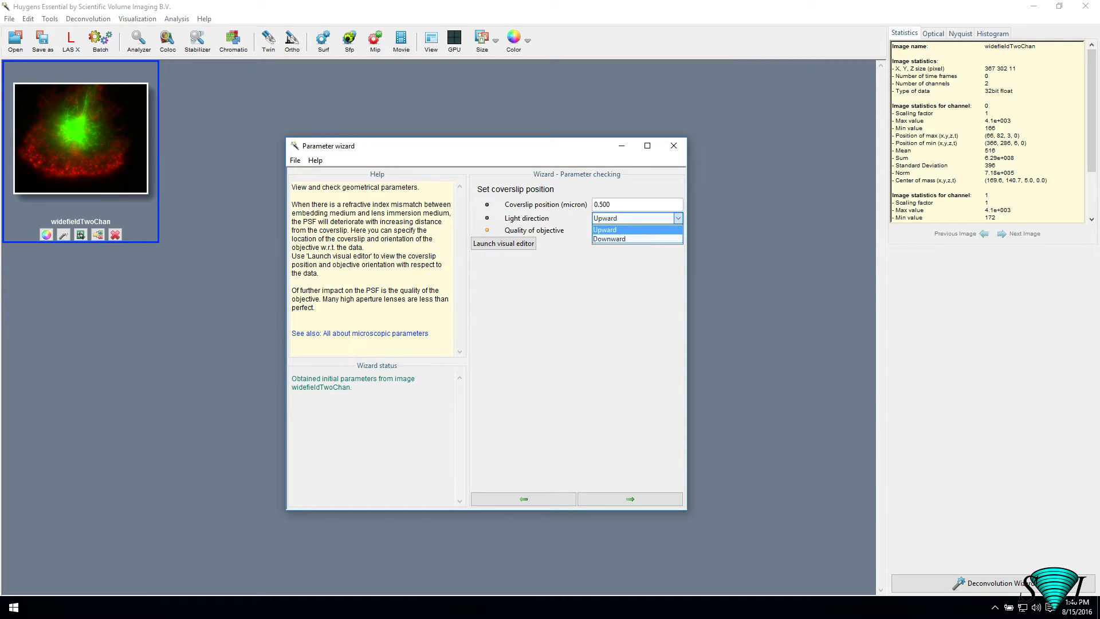
key("Return")
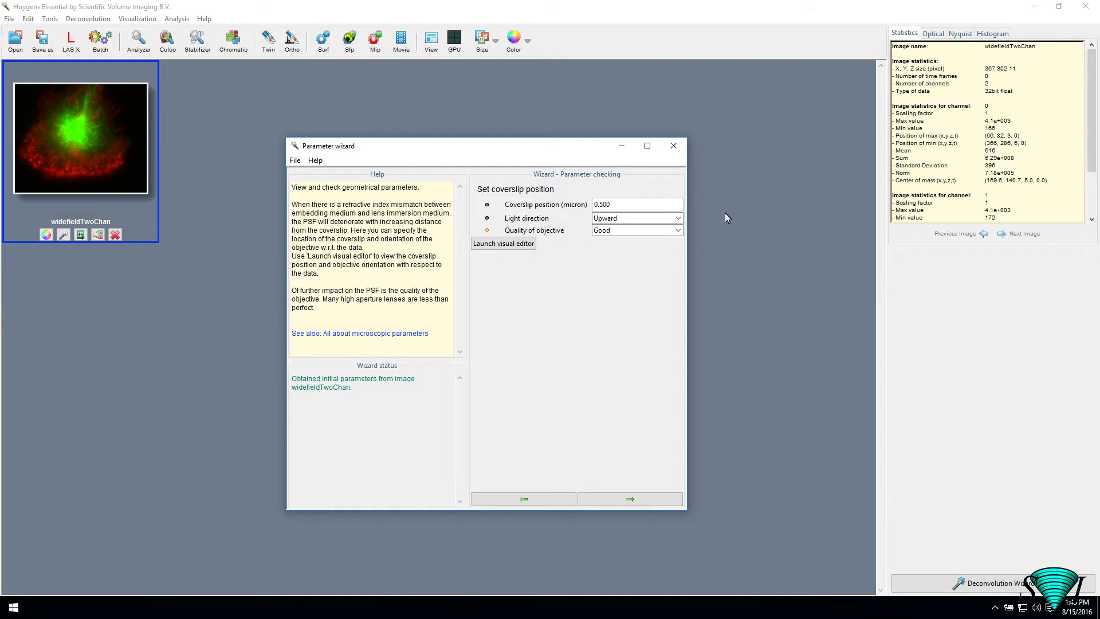
key("Tab")
key("alt+Down")
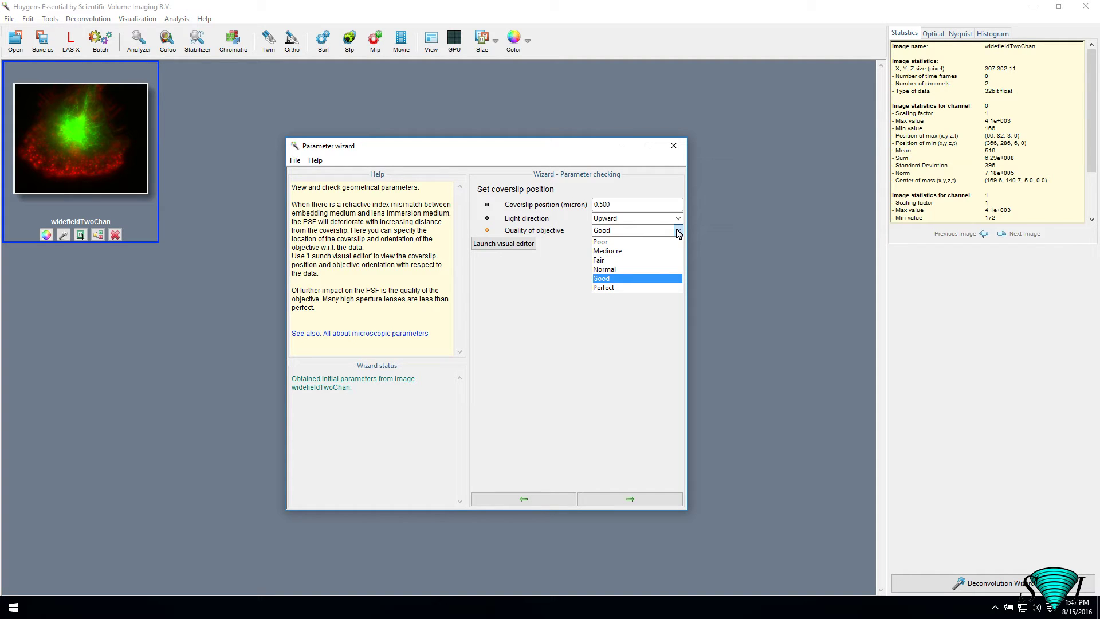
left_click(509, 244)
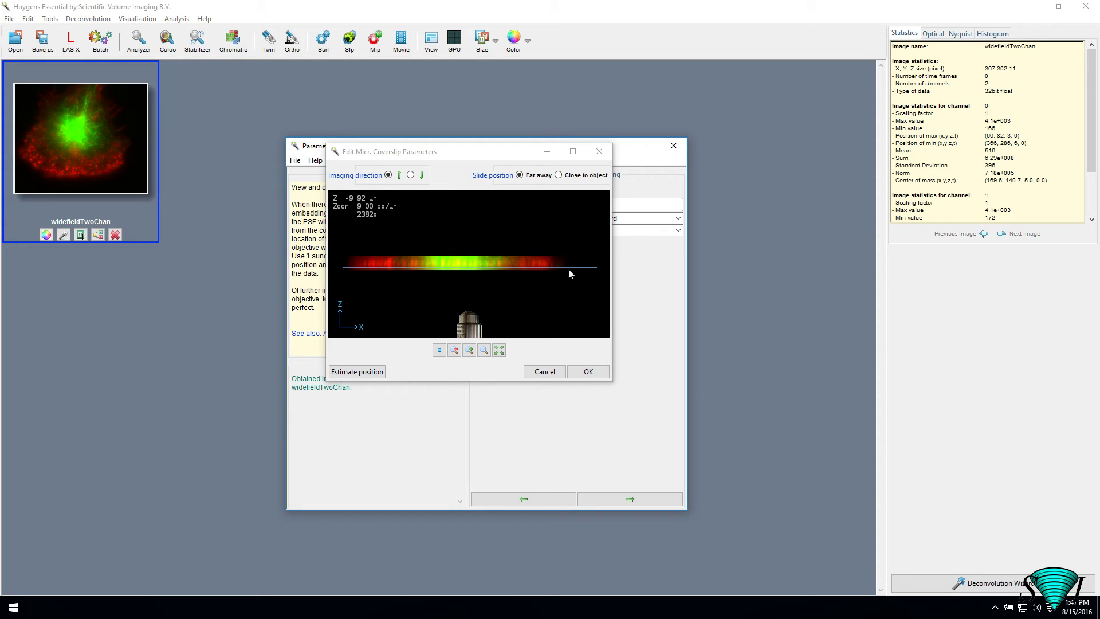
left_click(590, 372)
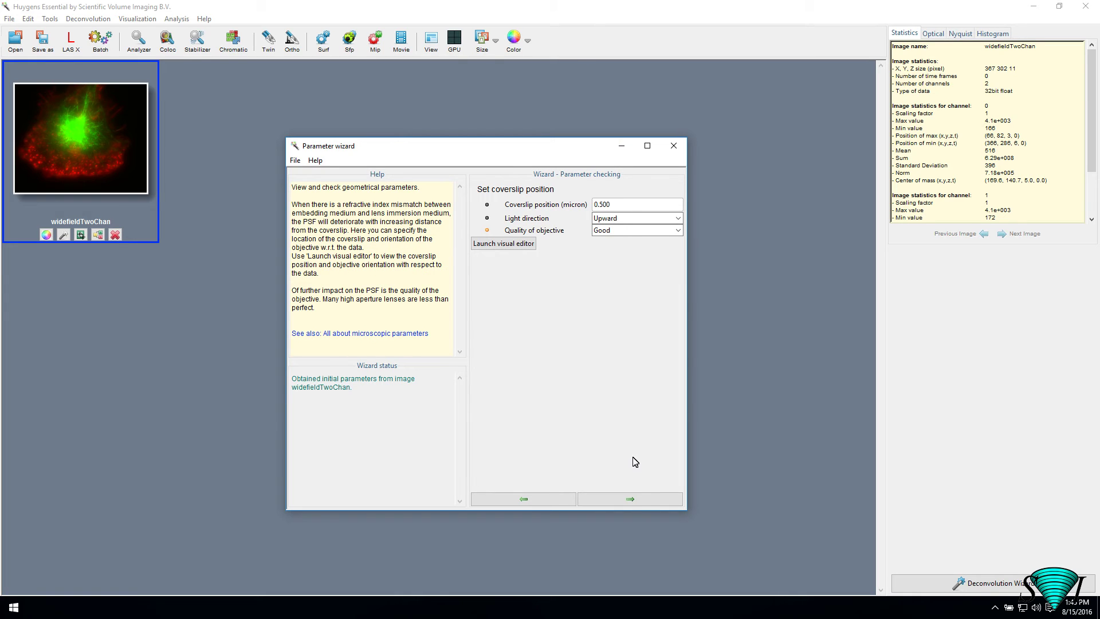
Advance to the parameter summary, which warns channel 1 is not yet reviewed
left_click(633, 499)
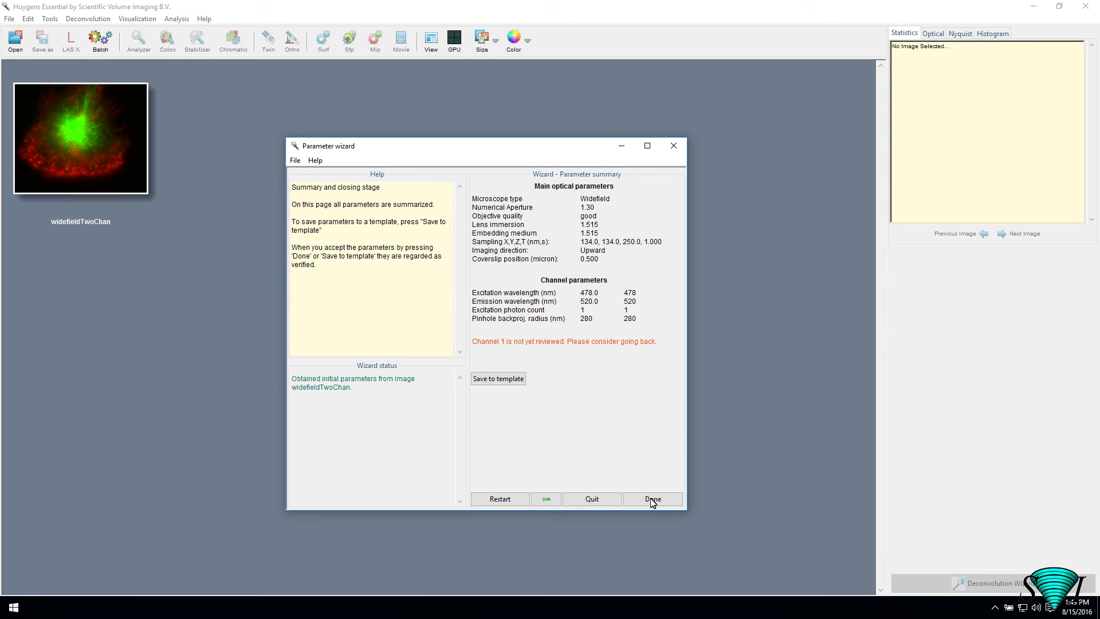
left_click(653, 499)
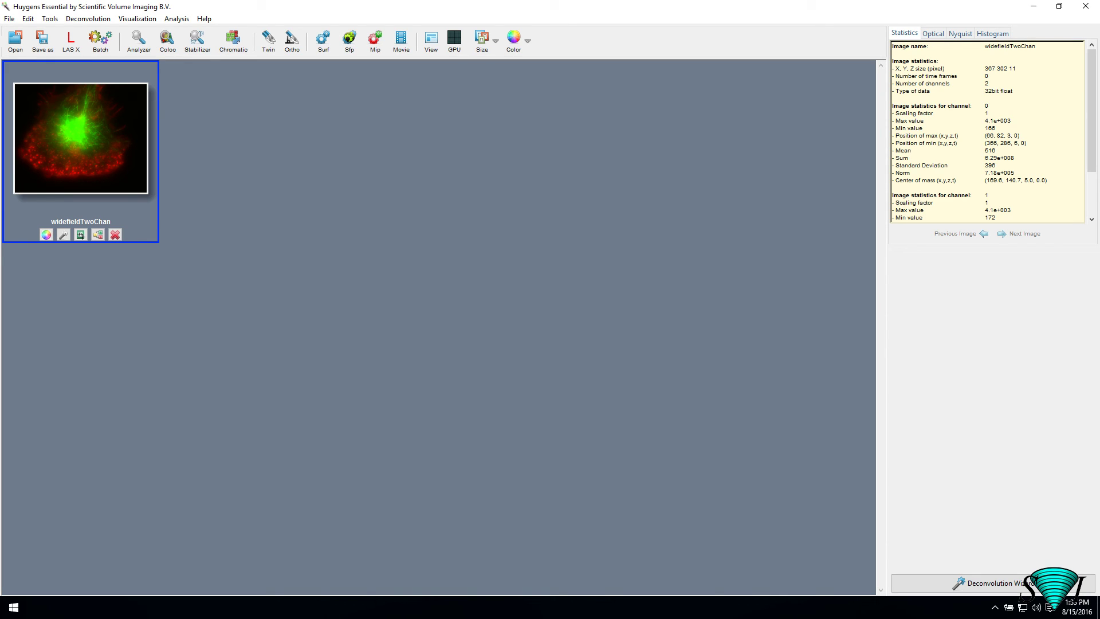